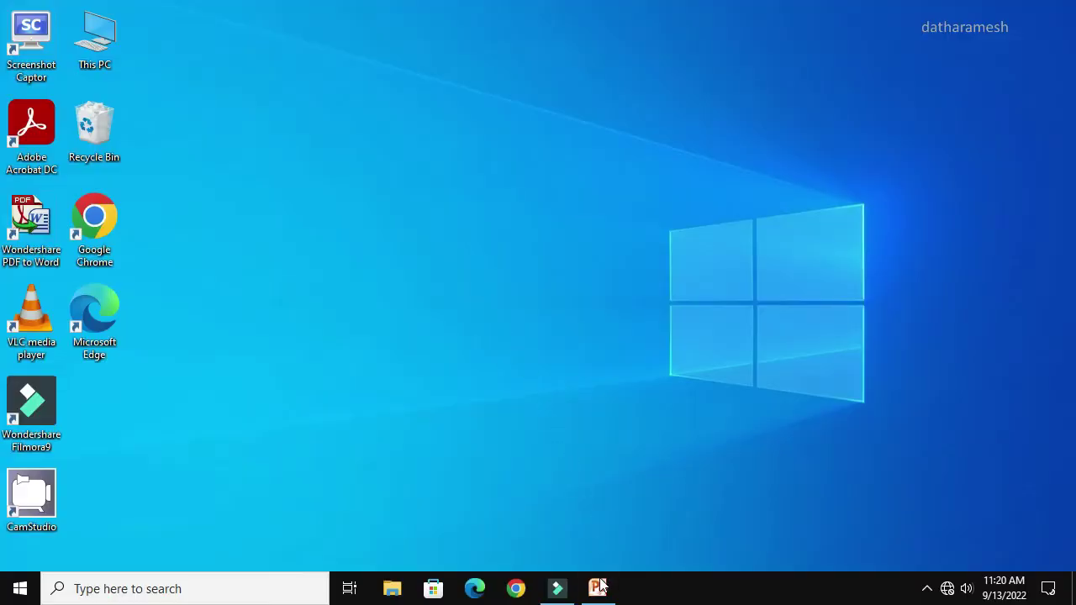
Draw a long, thin blue rectangle across the upper part of the blank slide
{"action": "left_click", "coordinate": [598, 586]}
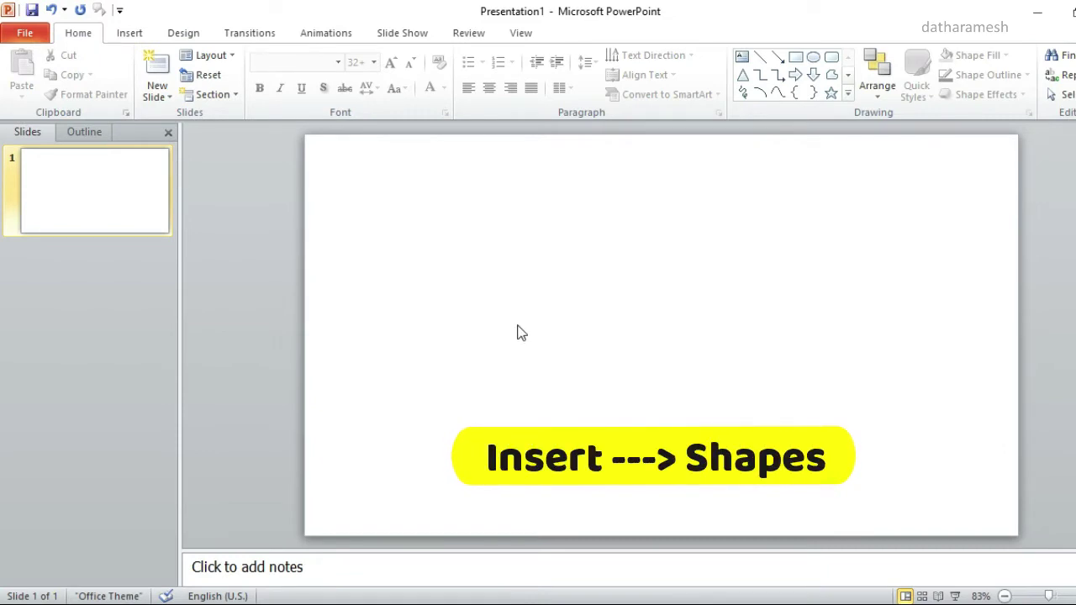
{"action": "left_click", "coordinate": [128, 35]}
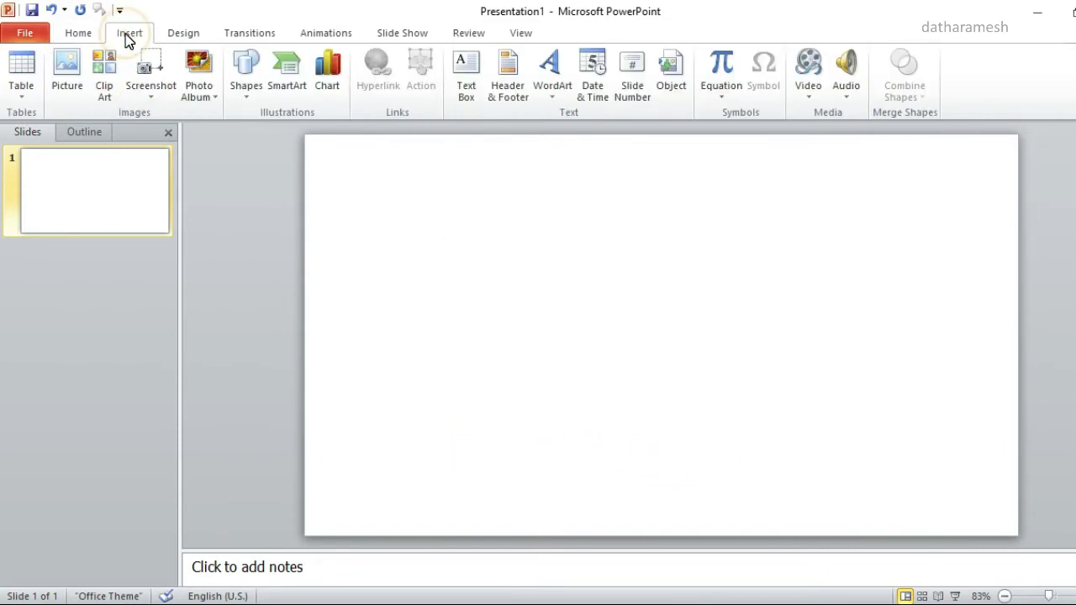
{"action": "left_click", "coordinate": [243, 99]}
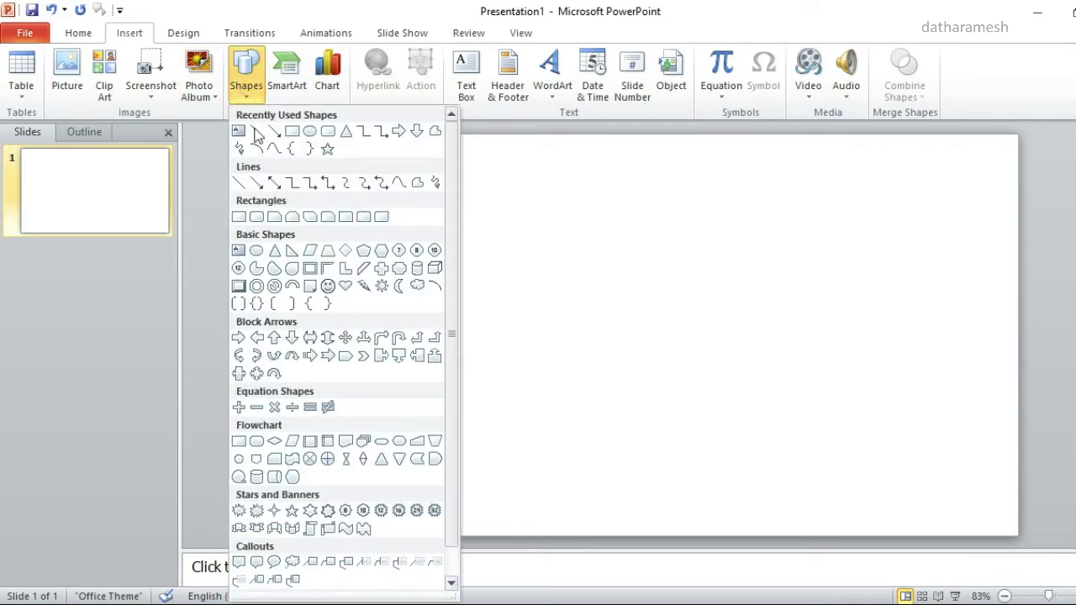
{"action": "left_click", "coordinate": [240, 217]}
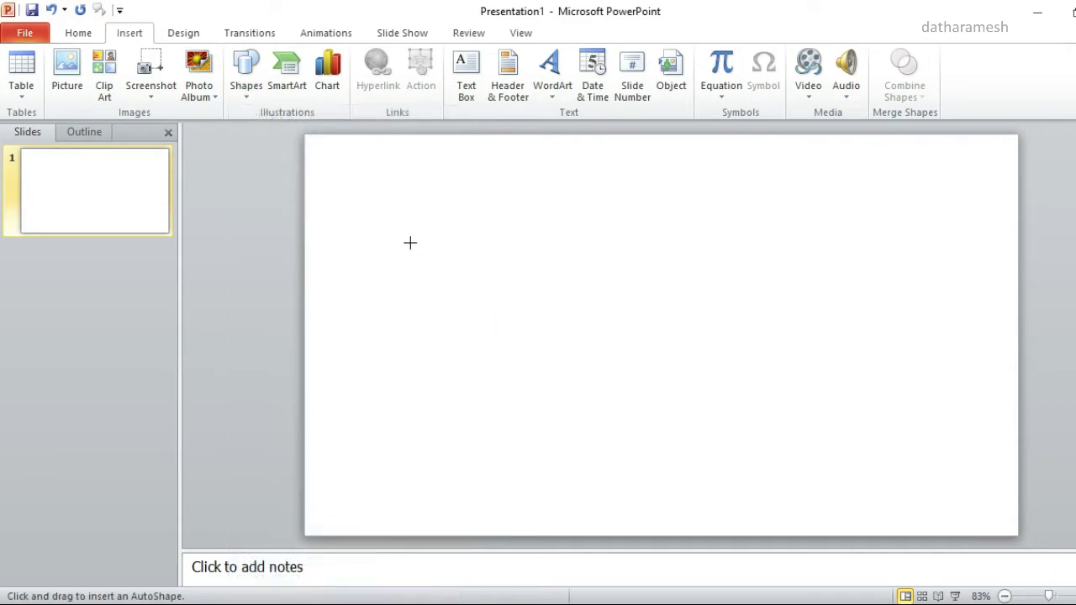
{"action": "left_click_drag", "start_coordinate": [403, 229], "coordinate": [916, 269]}
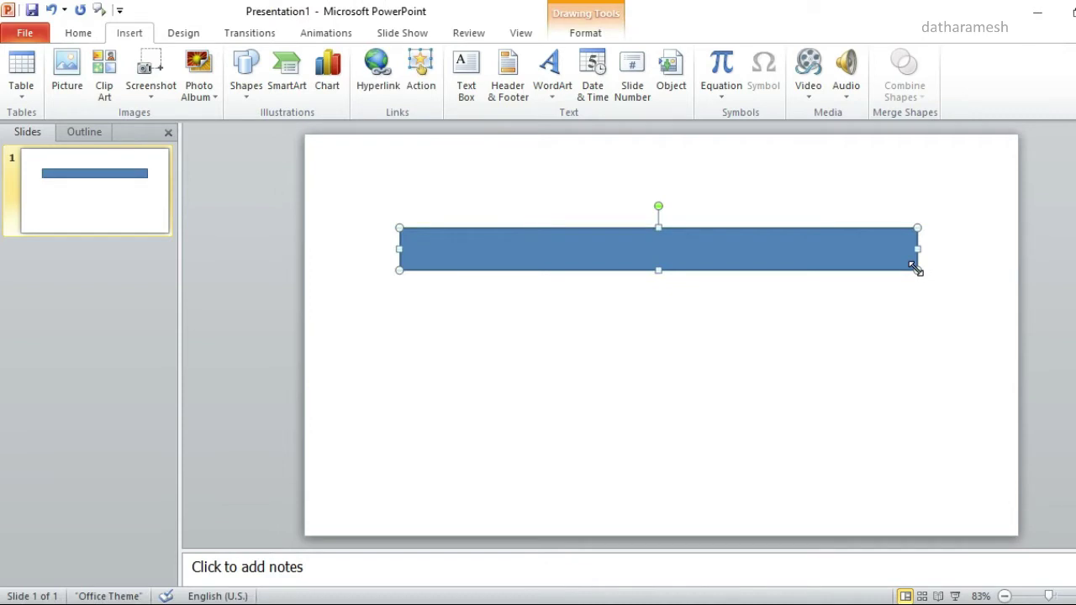
Duplicate the bar with Ctrl+D and move the copy directly below the original
{"action": "left_click", "coordinate": [838, 256]}
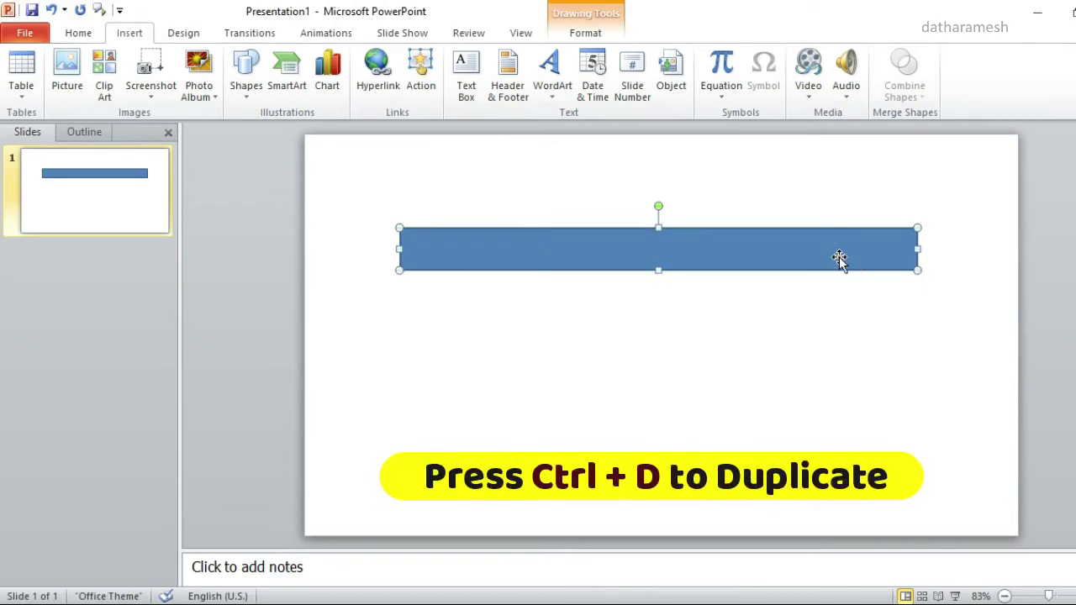
{"action": "key", "text": "ctrl+d"}
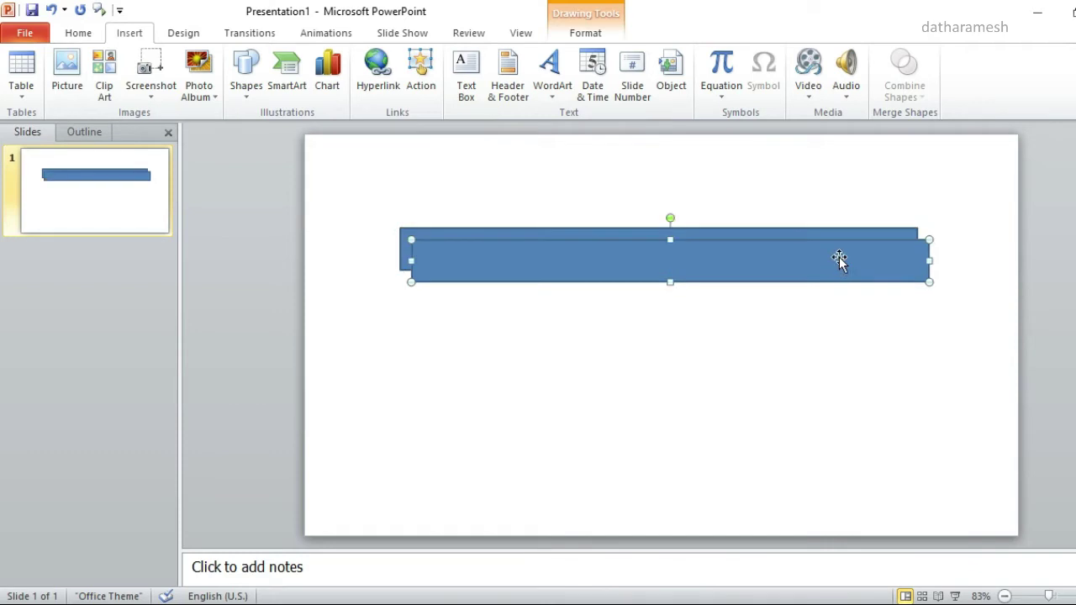
{"action": "left_click_drag", "start_coordinate": [757, 269], "coordinate": [749, 340]}
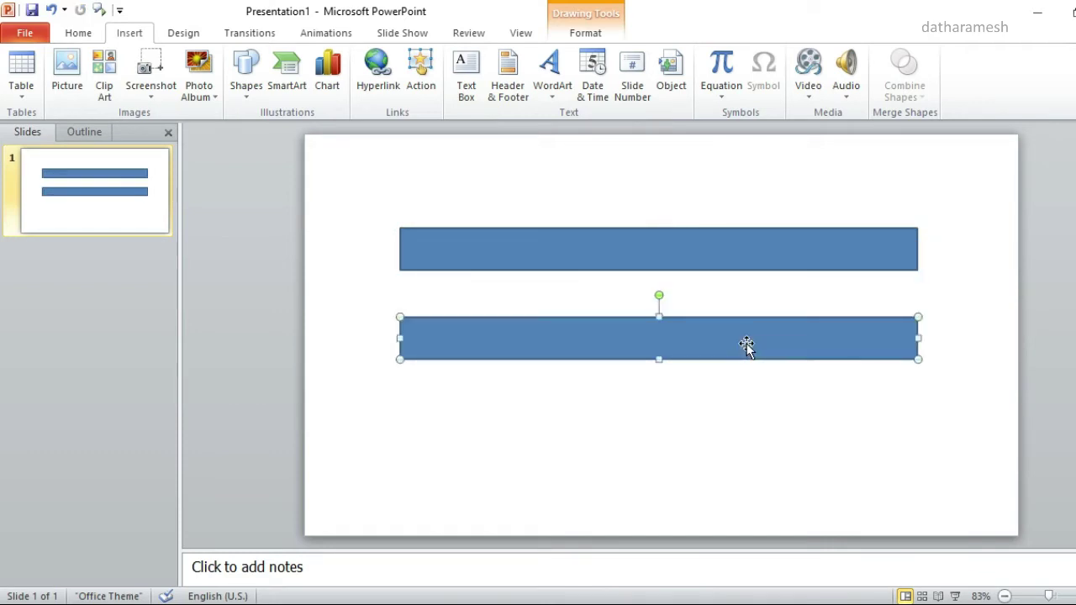
{"action": "left_click", "coordinate": [640, 245]}
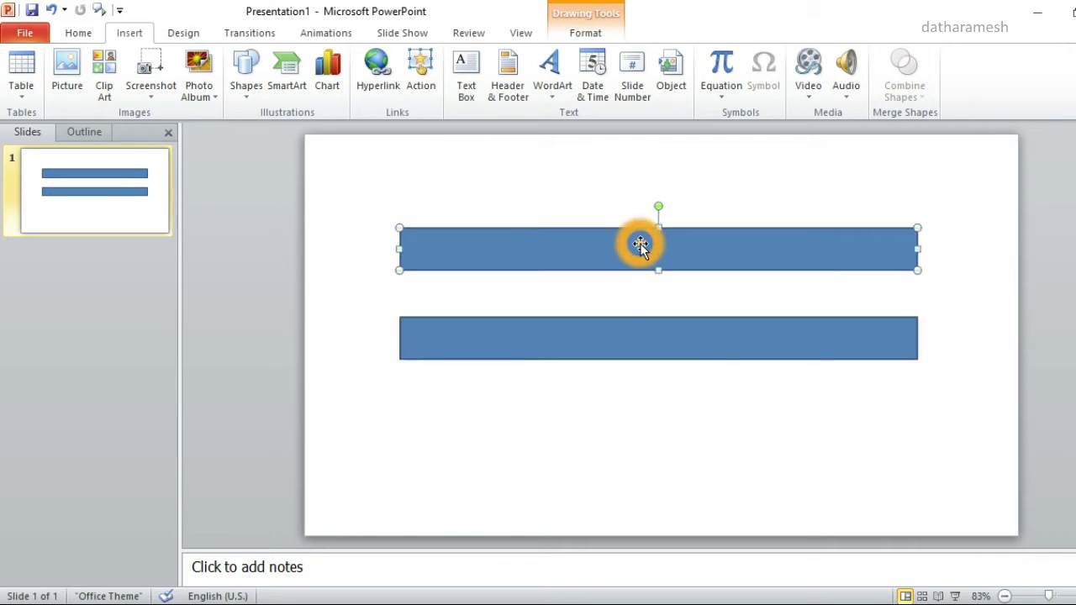
Fill the upper bar with bright green from the standard colour palette
{"action": "left_click", "coordinate": [580, 38]}
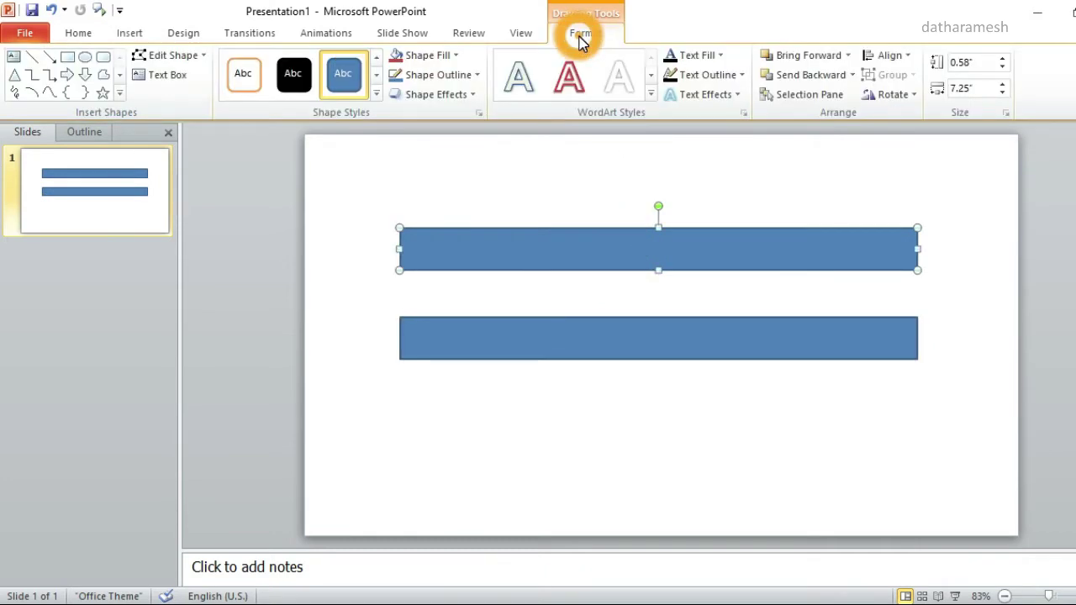
{"action": "left_click", "coordinate": [446, 58]}
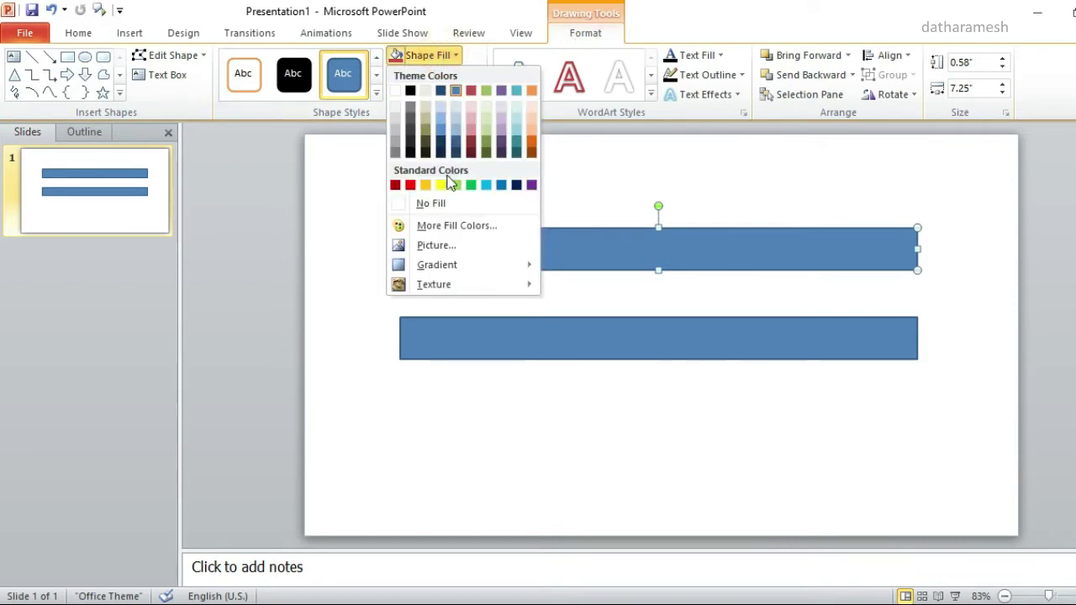
{"action": "left_click", "coordinate": [454, 227]}
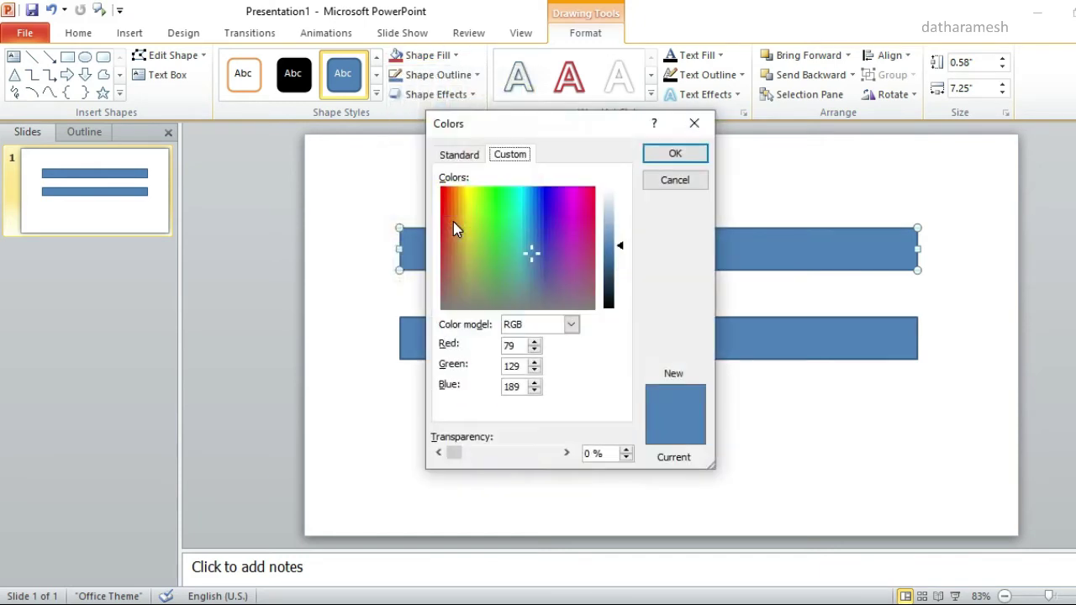
{"action": "left_click", "coordinate": [461, 157]}
{"action": "left_click", "coordinate": [478, 249]}
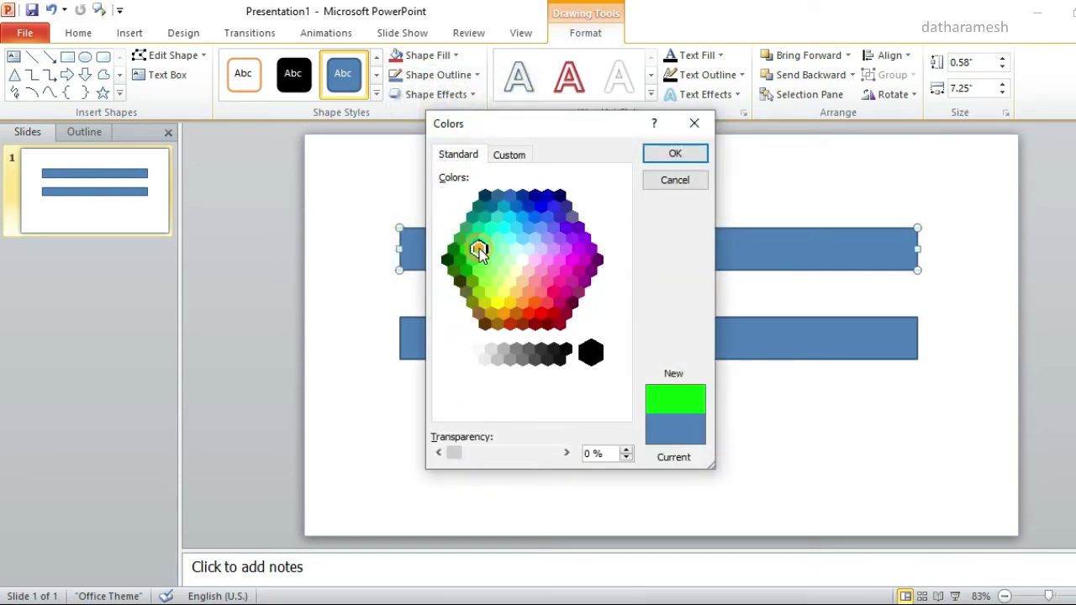
{"action": "left_click", "coordinate": [663, 156]}
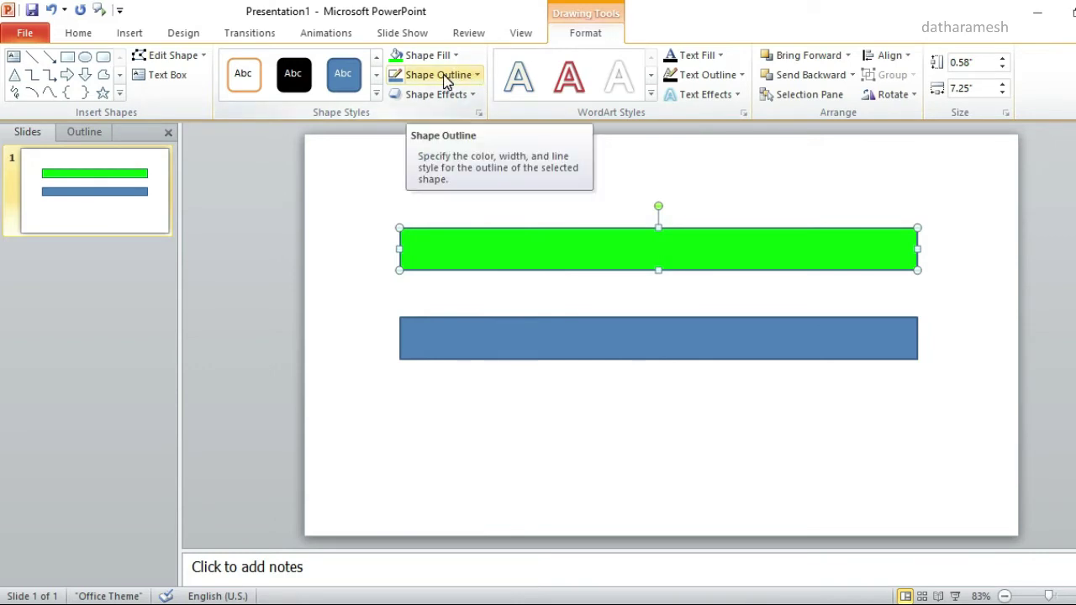
Remove the outline from the green bar
{"action": "left_click", "coordinate": [478, 76]}
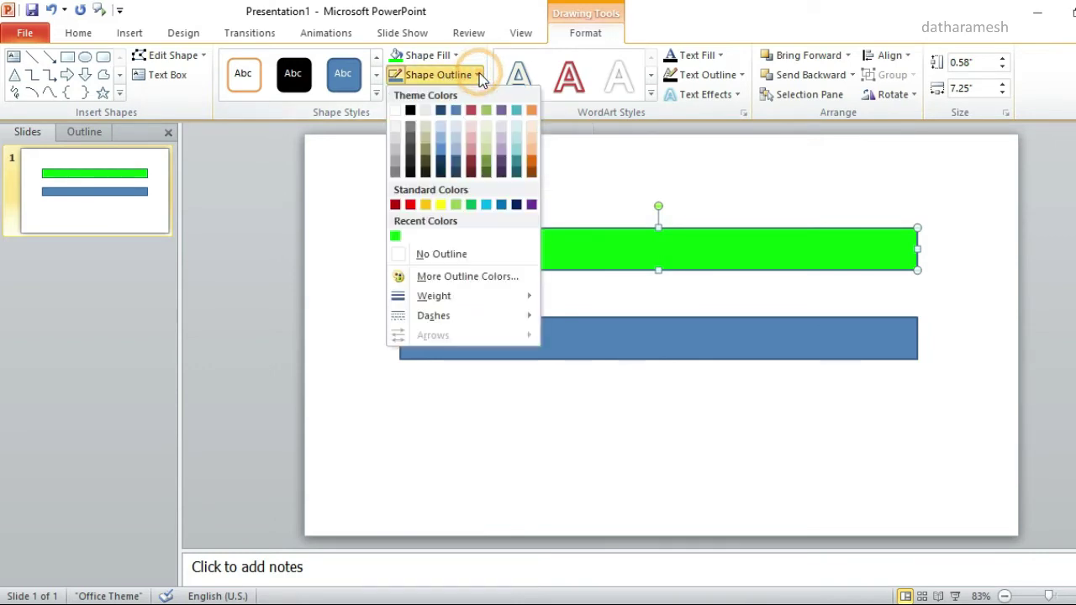
{"action": "left_click", "coordinate": [475, 255]}
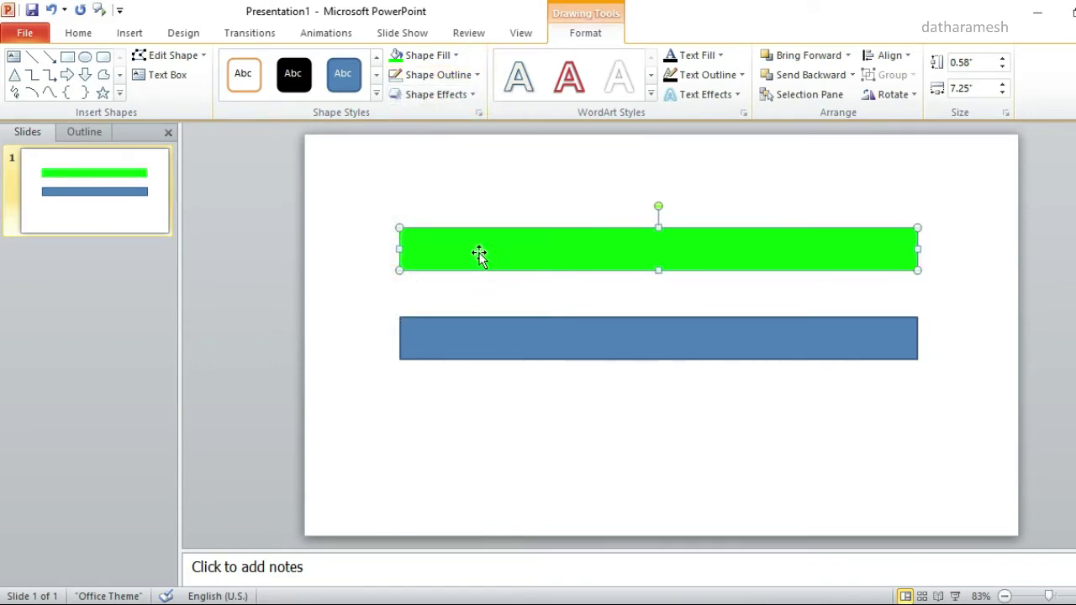
{"action": "left_click", "coordinate": [338, 278]}
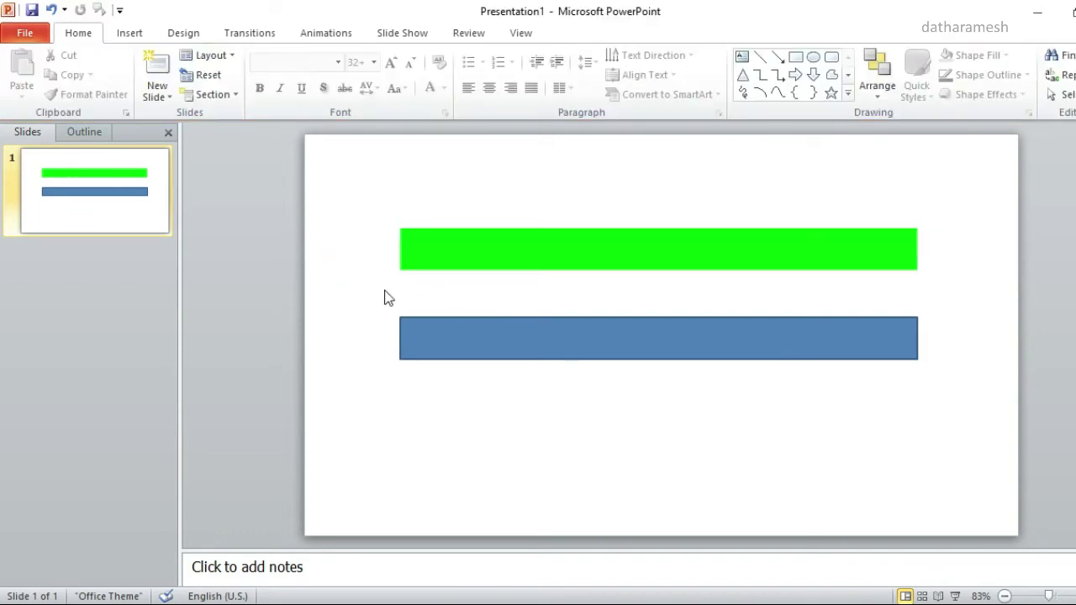
{"action": "left_click", "coordinate": [484, 338]}
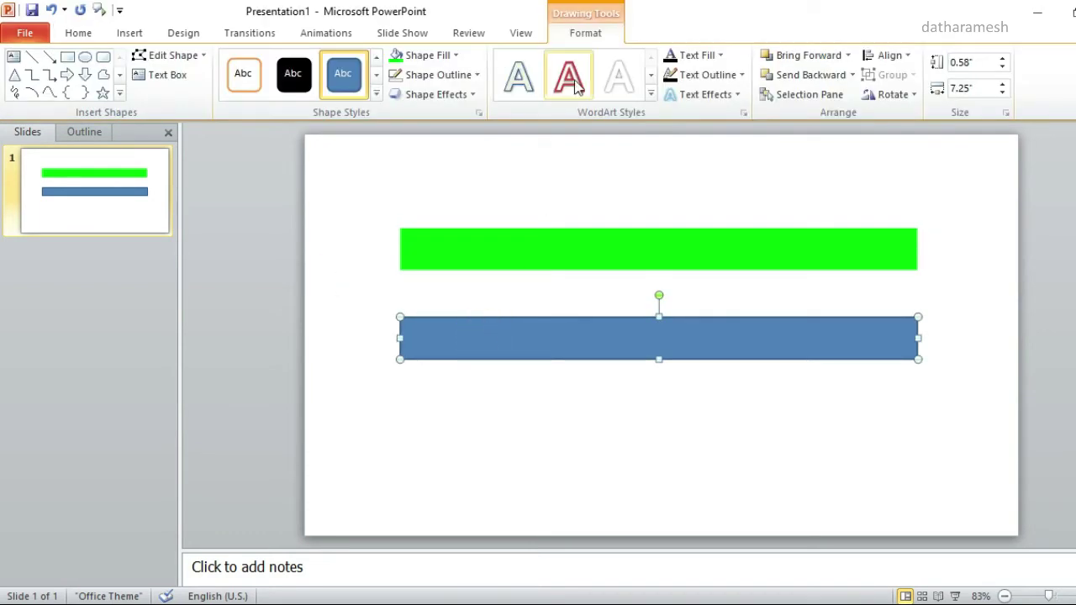
Give the lower bar No Fill and a black 3 pt outline
{"action": "left_click", "coordinate": [458, 55]}
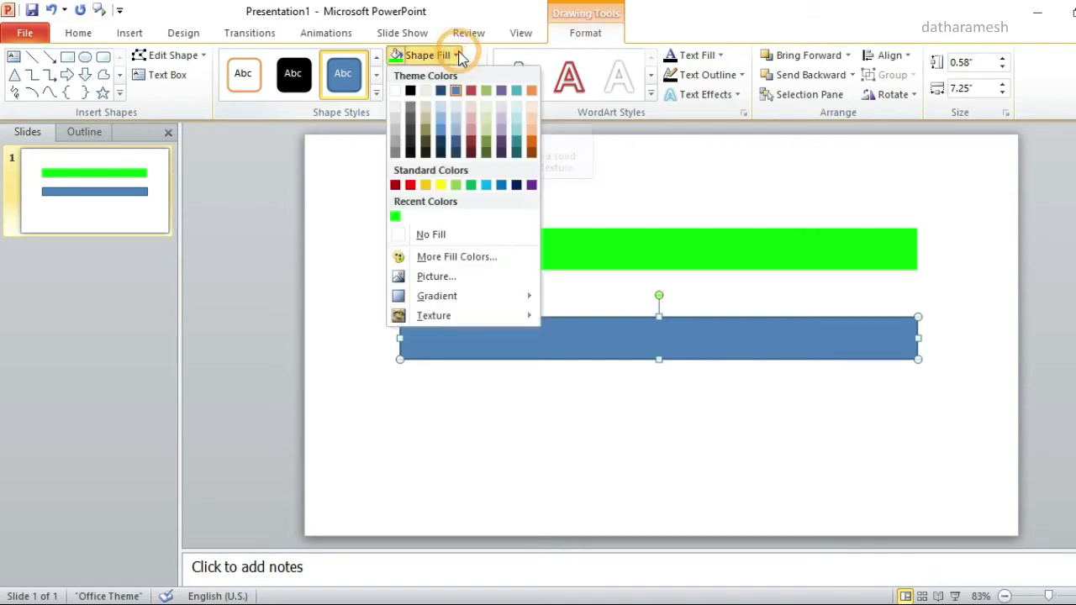
{"action": "left_click", "coordinate": [455, 237]}
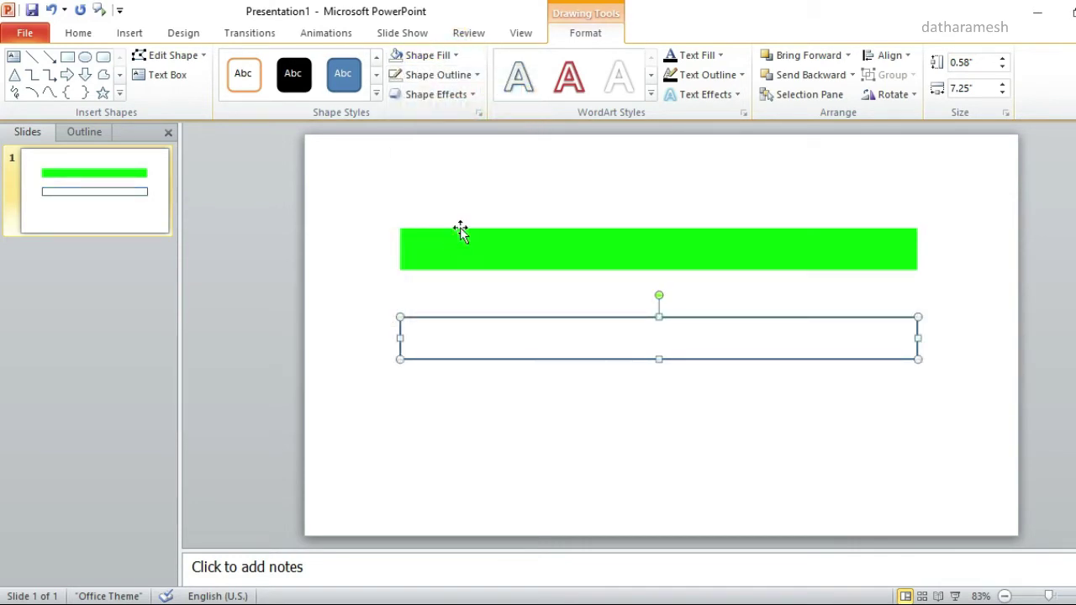
{"action": "left_click", "coordinate": [476, 76]}
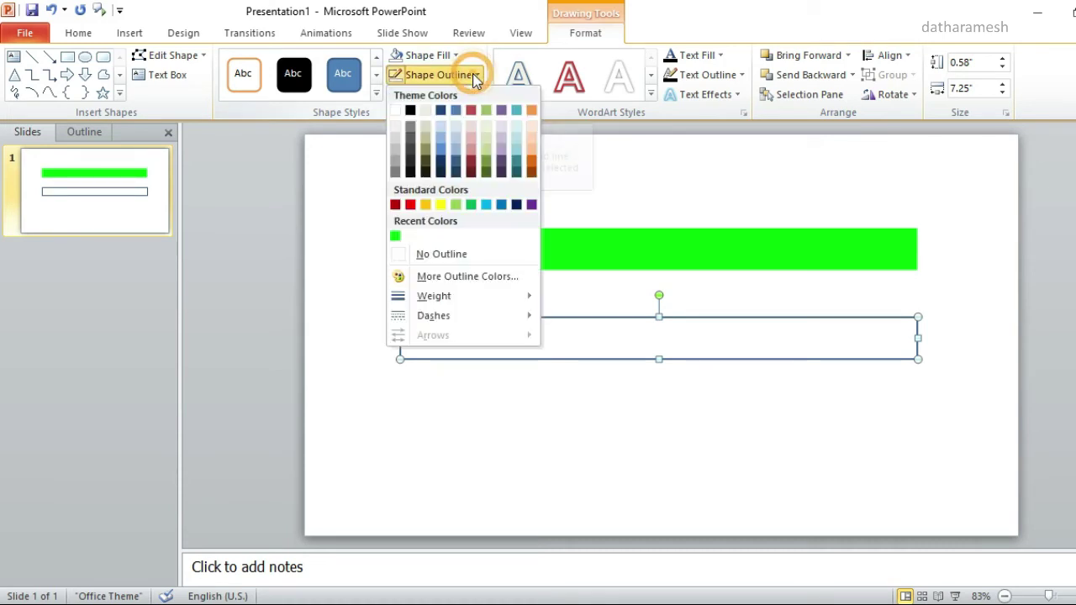
{"action": "left_click", "coordinate": [413, 113]}
{"action": "left_click", "coordinate": [466, 75]}
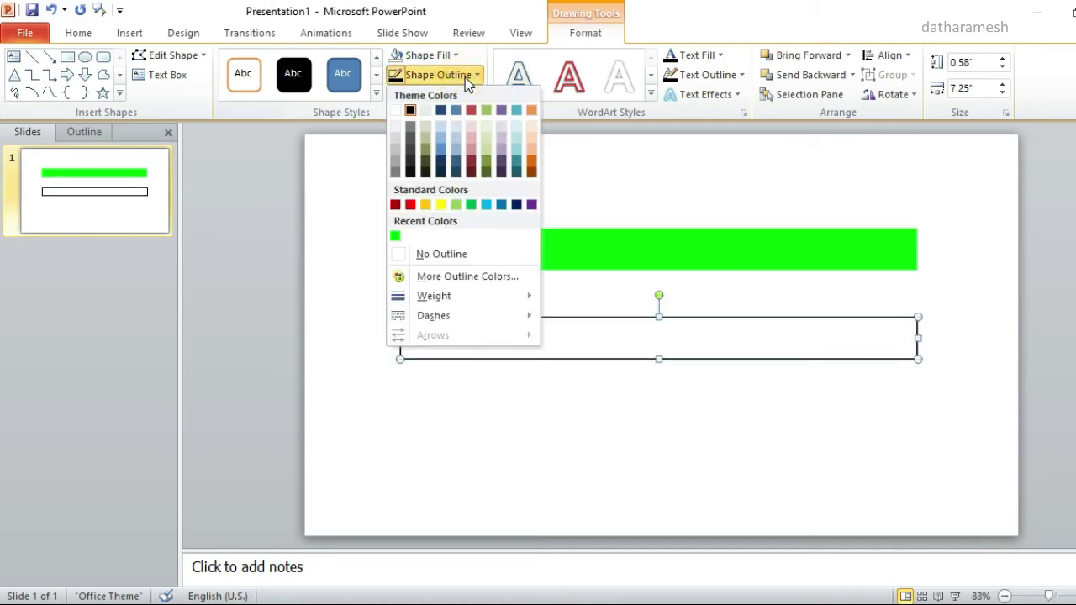
{"action": "mouse_move", "coordinate": [434, 295]}
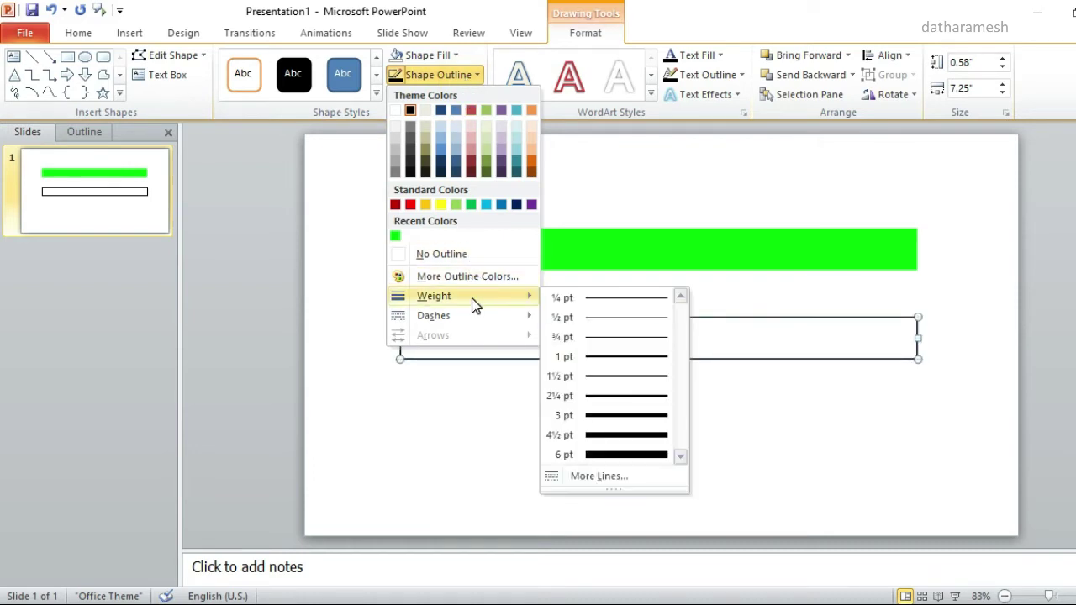
{"action": "left_click", "coordinate": [617, 416]}
{"action": "left_click", "coordinate": [619, 413]}
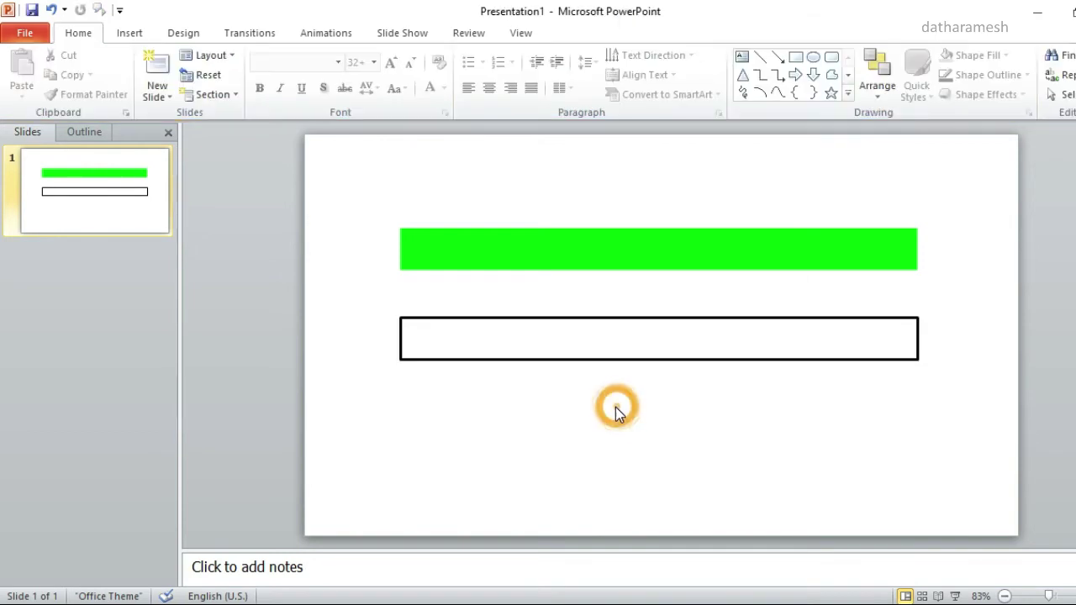
{"action": "left_click", "coordinate": [601, 260]}
{"action": "left_click_drag", "start_coordinate": [601, 250], "coordinate": [605, 338]}
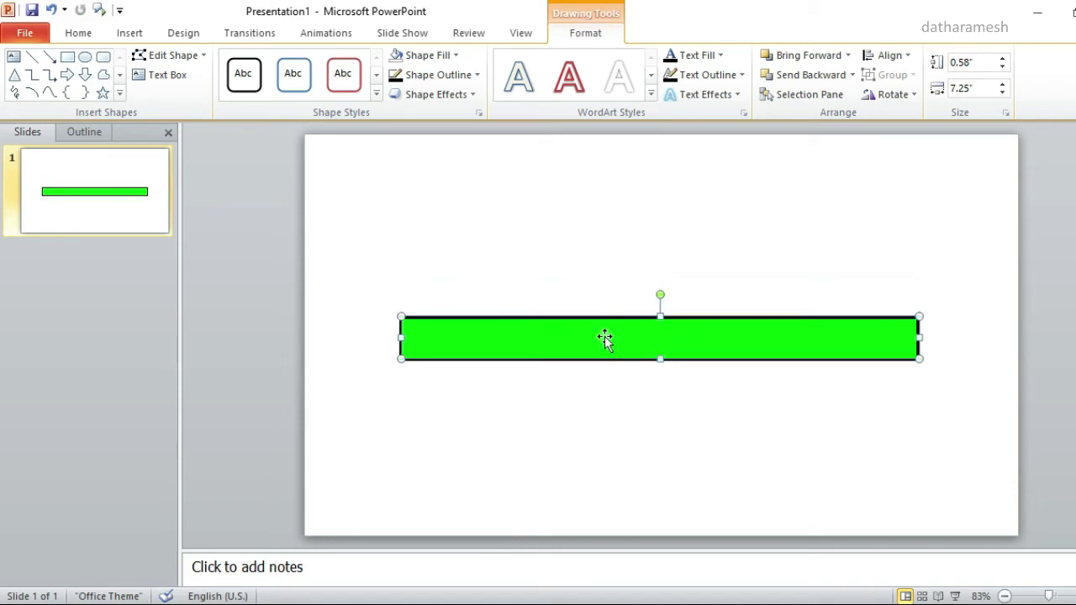
{"action": "right_click", "coordinate": [605, 339]}
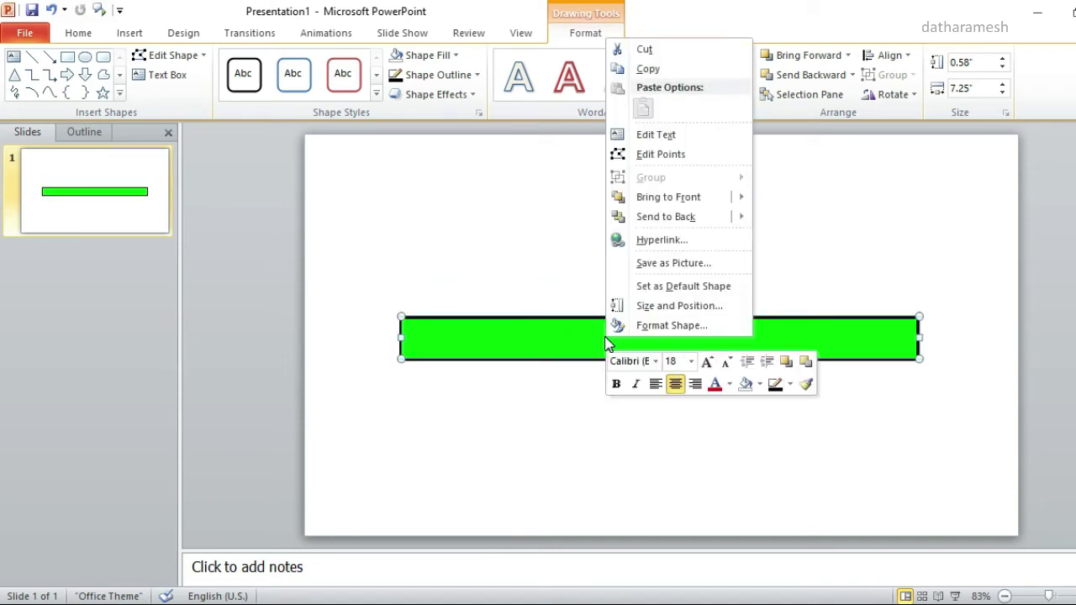
{"action": "mouse_move", "coordinate": [665, 217]}
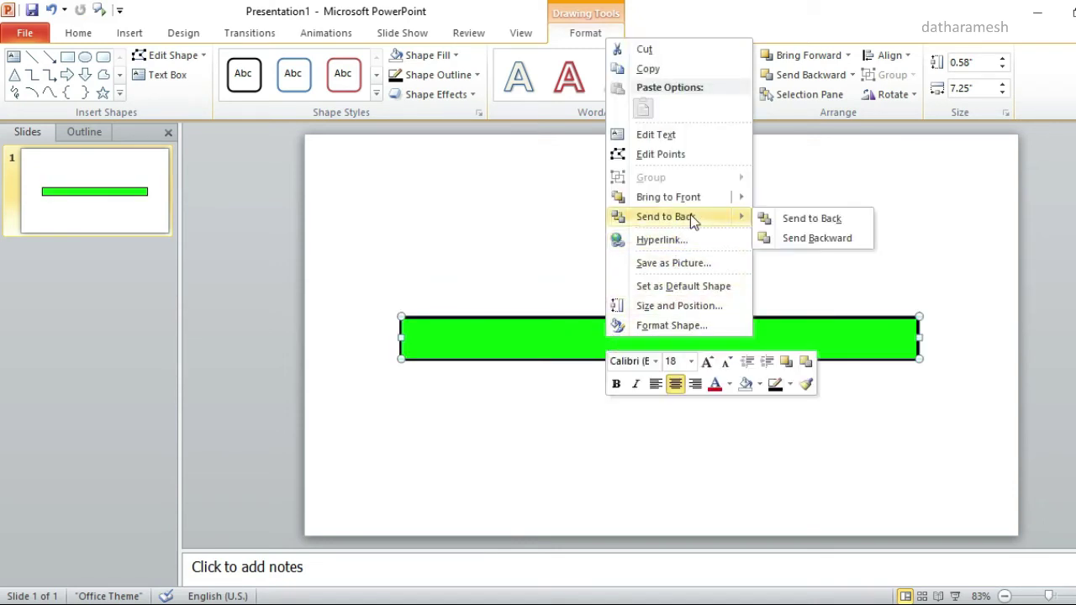
{"action": "left_click", "coordinate": [801, 241]}
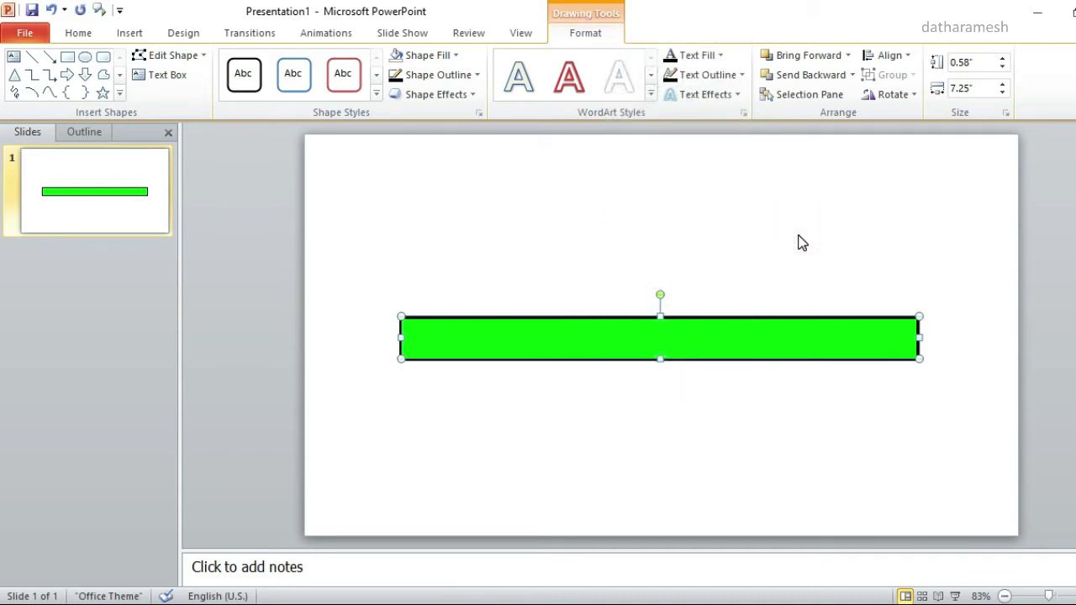
{"action": "left_click", "coordinate": [801, 241]}
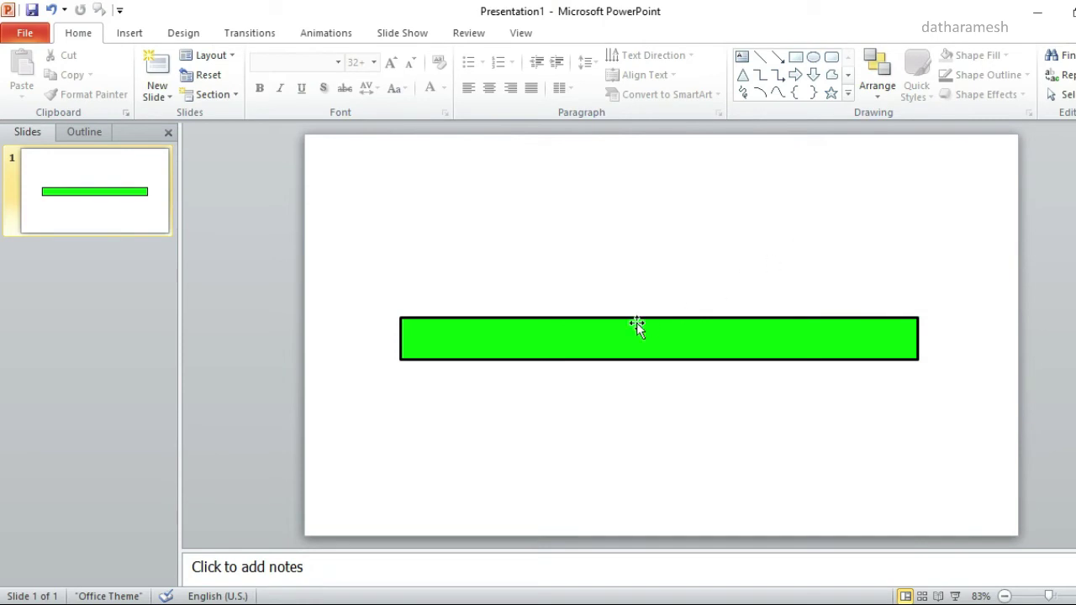
{"action": "left_click", "coordinate": [613, 342]}
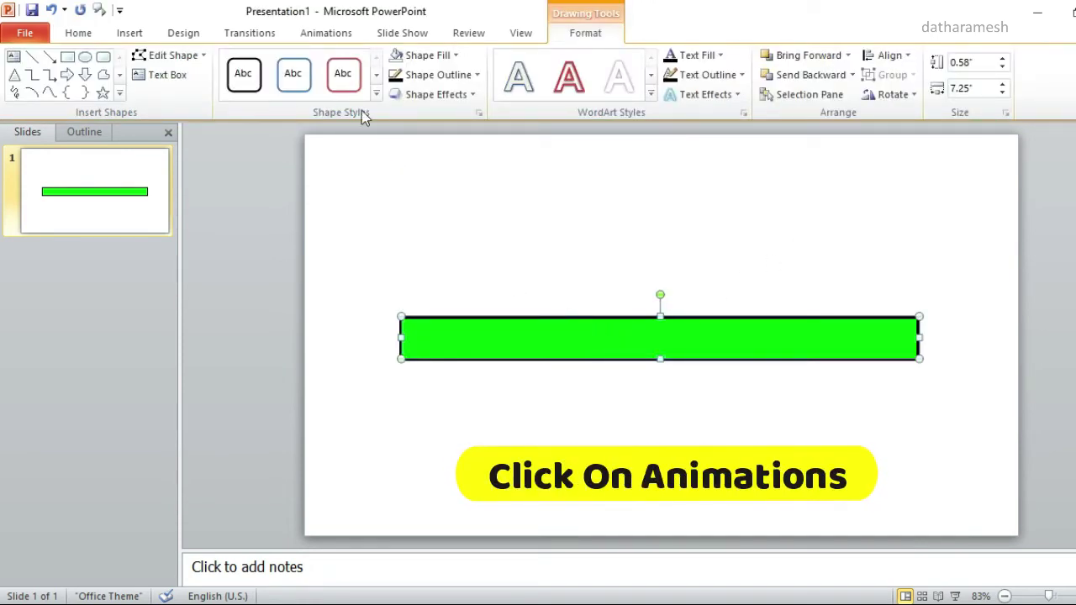
Apply a Wipe animation from the left to the green bar
{"action": "left_click", "coordinate": [328, 41]}
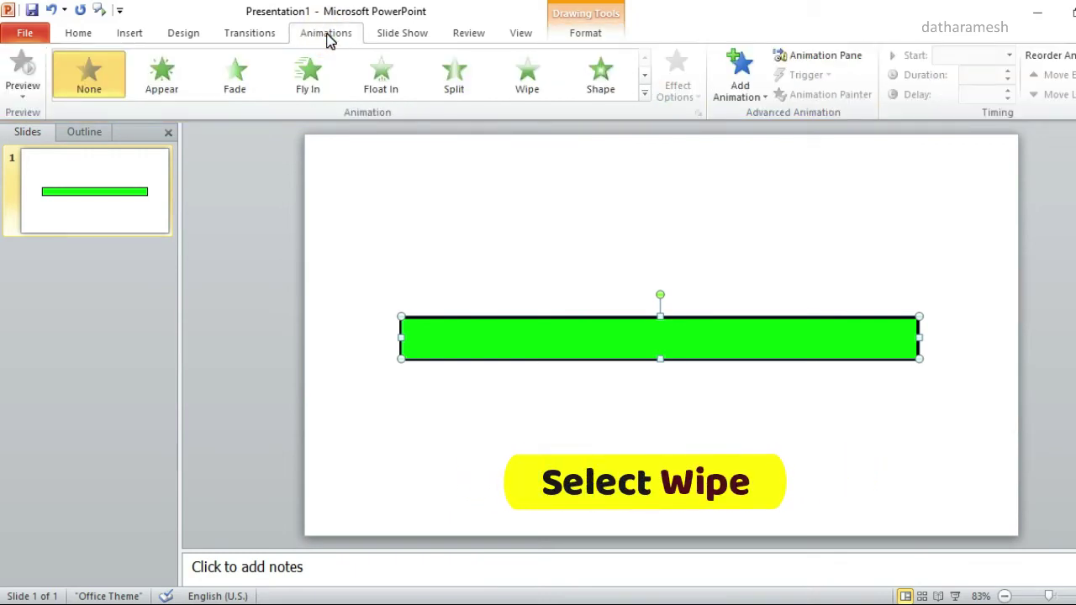
{"action": "left_click", "coordinate": [540, 86]}
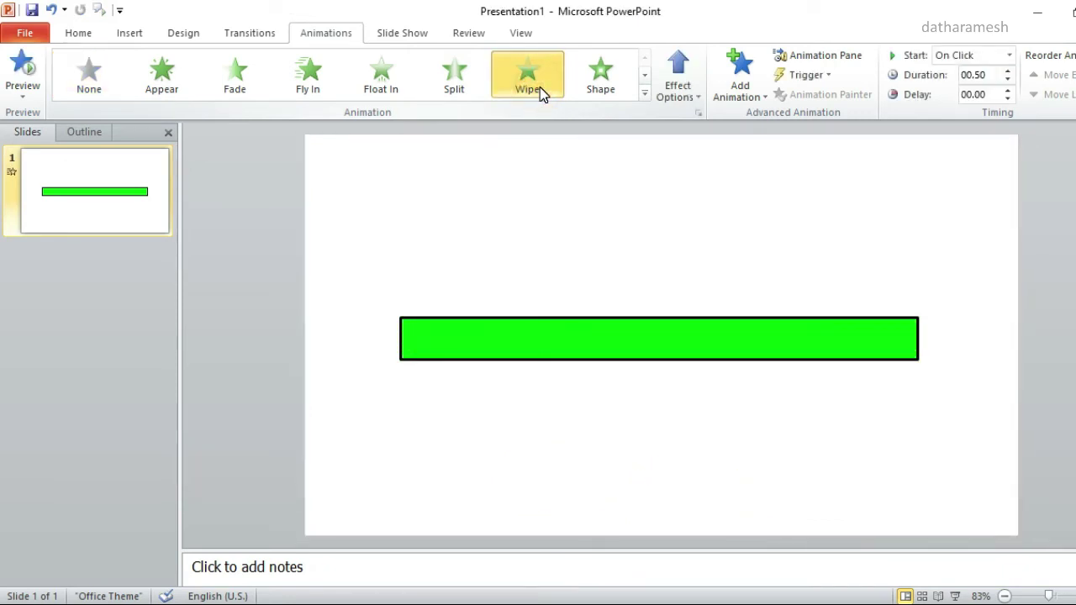
{"action": "left_click", "coordinate": [684, 92]}
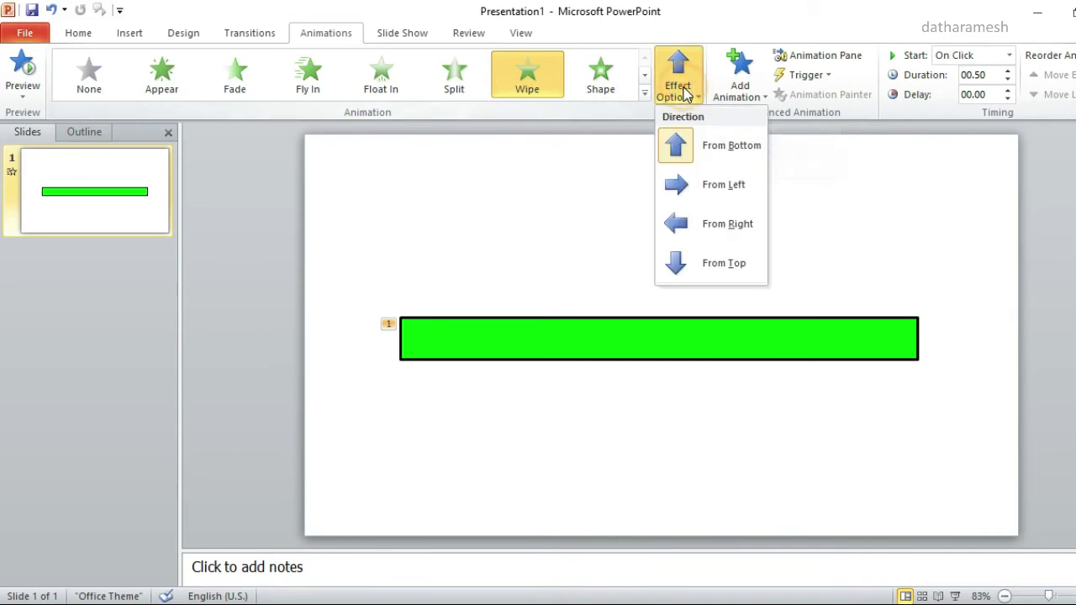
{"action": "left_click", "coordinate": [712, 187]}
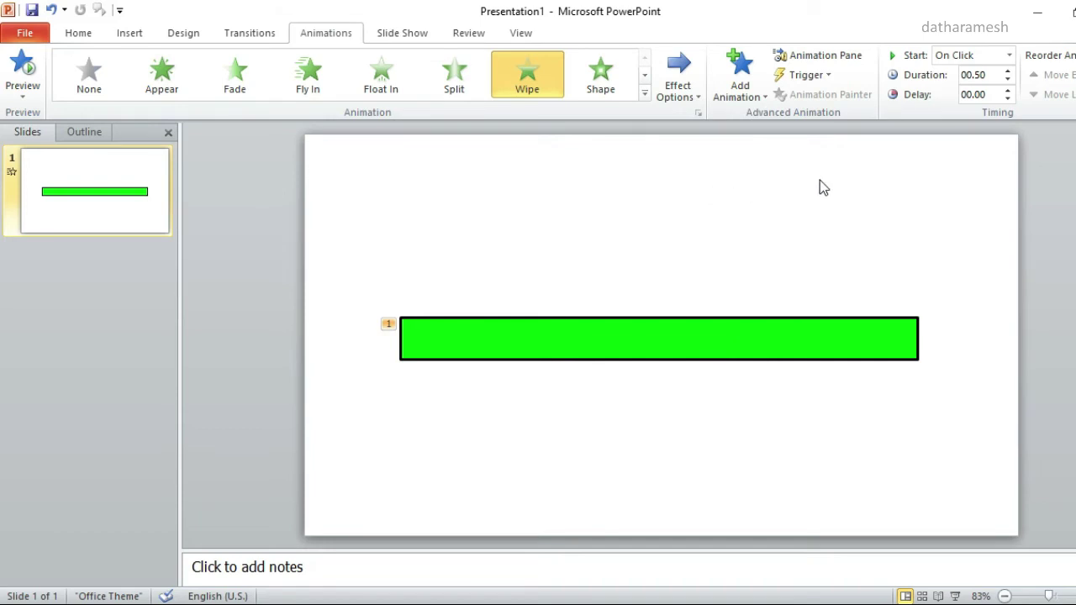
Set the wipe to start With Previous with a 10-second duration
{"action": "left_click", "coordinate": [1012, 57]}
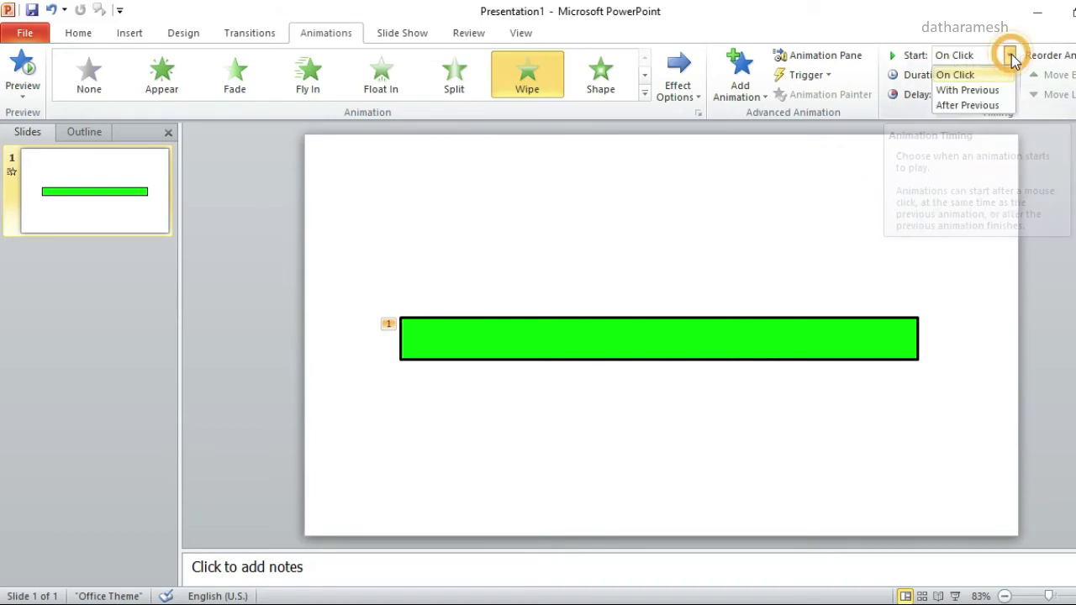
{"action": "left_click", "coordinate": [967, 90]}
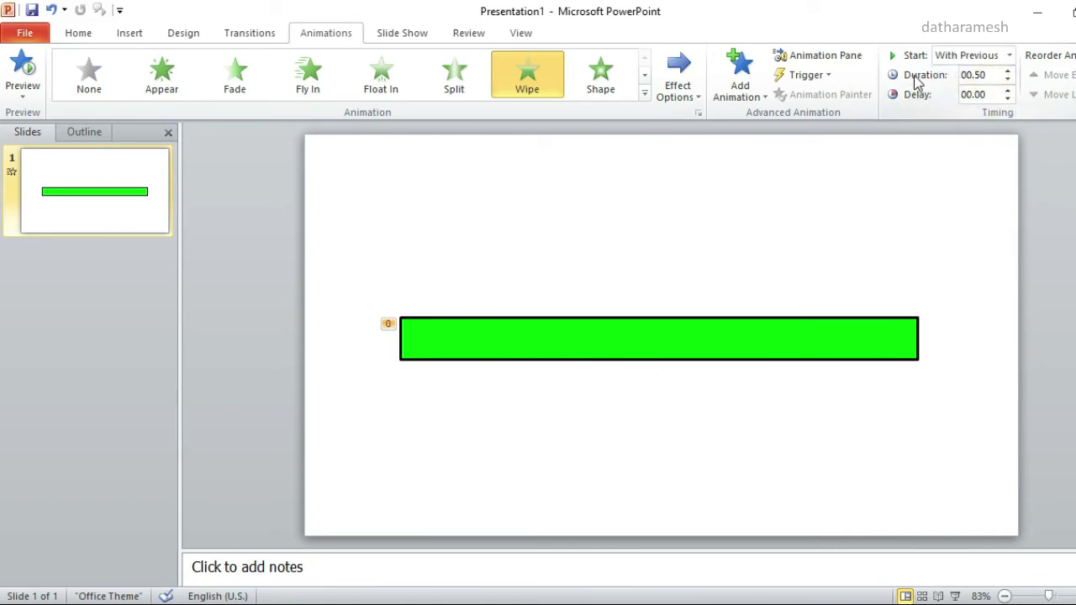
{"action": "double_click", "coordinate": [976, 76]}
{"action": "type", "text": "10"}
{"action": "left_click", "coordinate": [824, 57]}
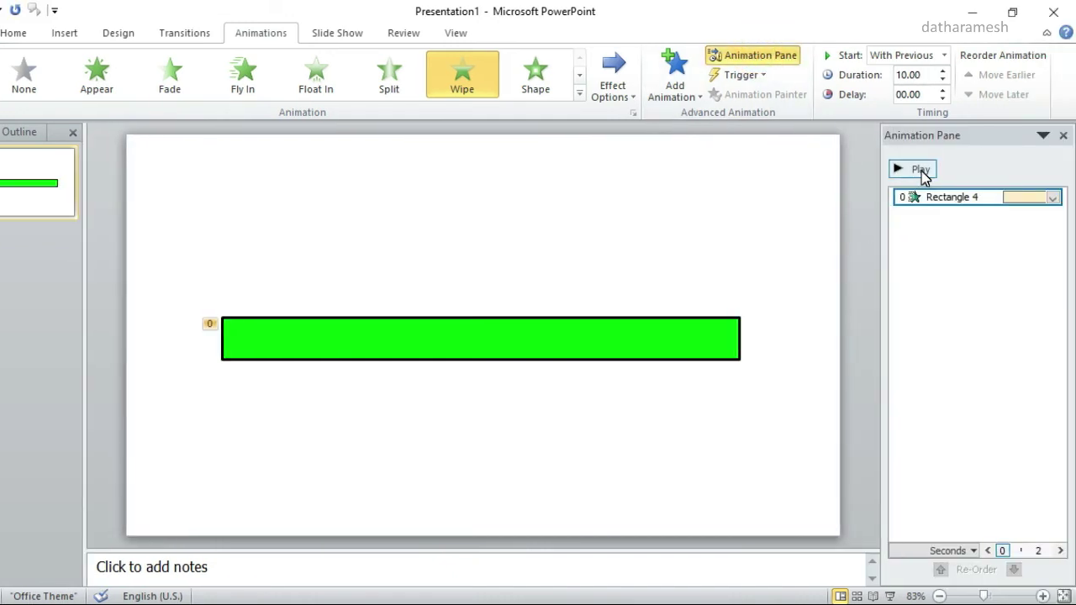
{"action": "left_click", "coordinate": [920, 170]}
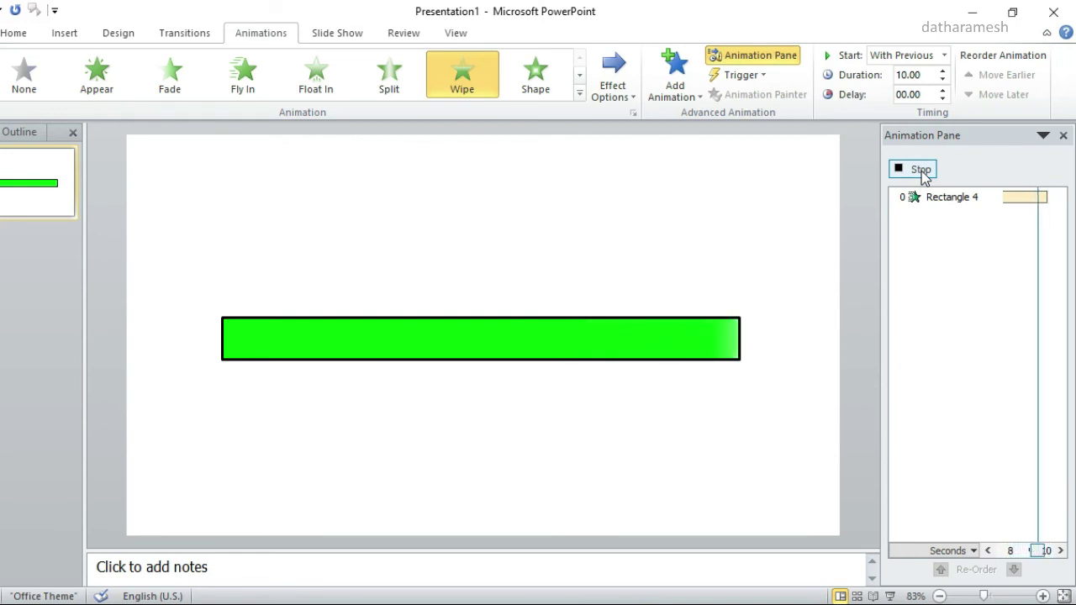
{"action": "left_click", "coordinate": [1063, 136]}
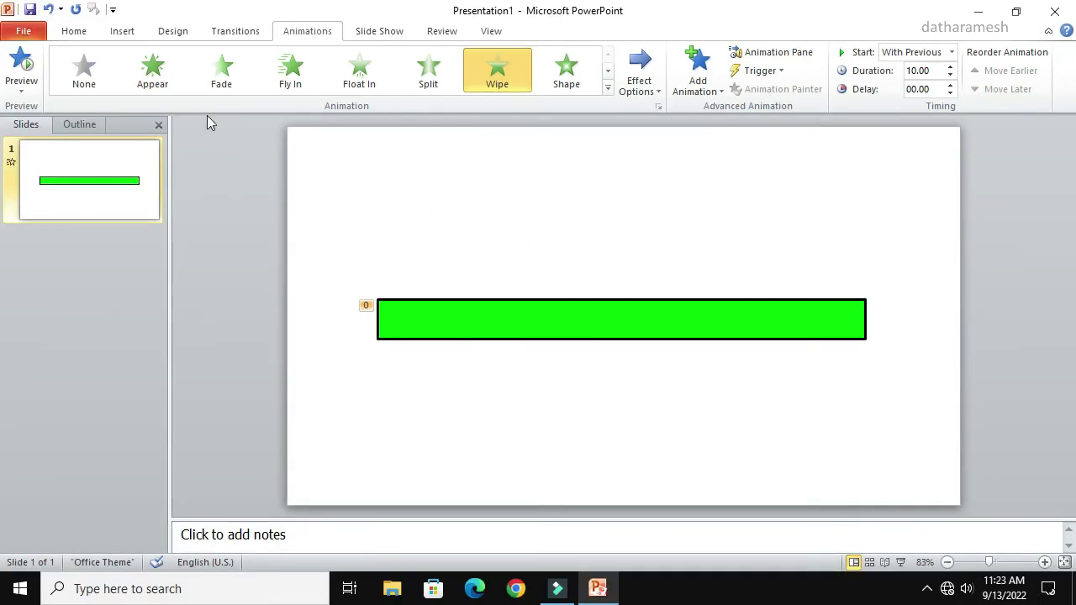
Insert the alarm clock picture onto the slide
{"action": "left_click", "coordinate": [122, 30]}
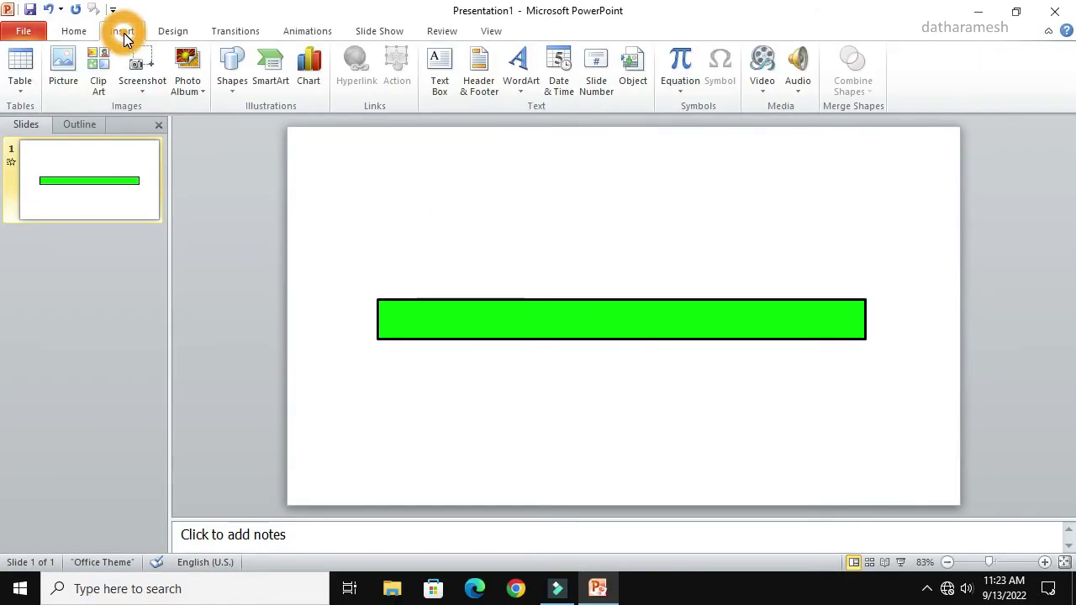
{"action": "left_click", "coordinate": [60, 64]}
{"action": "left_click", "coordinate": [269, 156]}
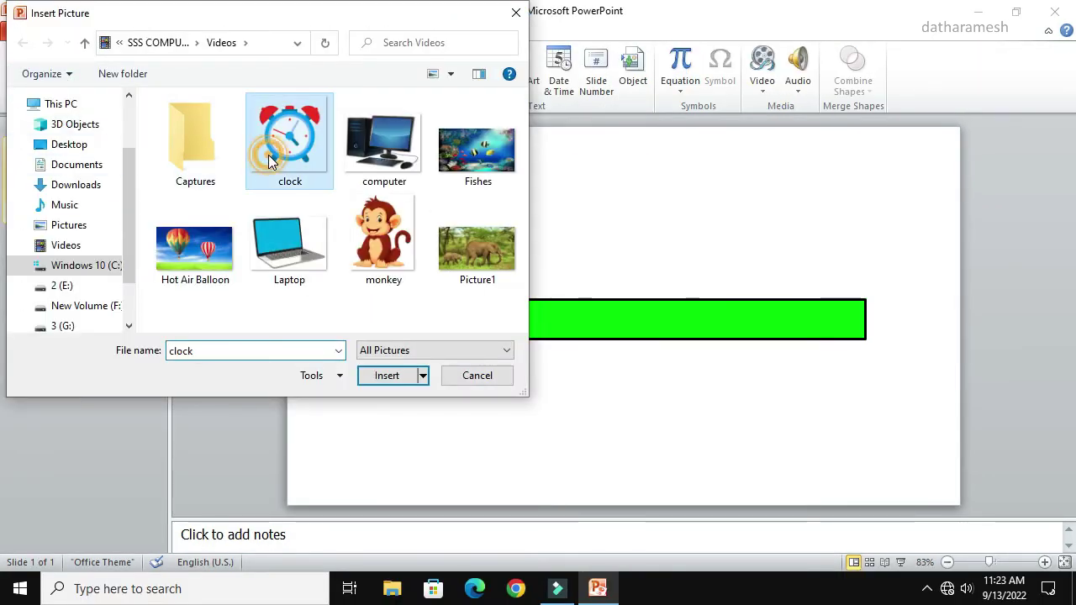
{"action": "left_click", "coordinate": [382, 380]}
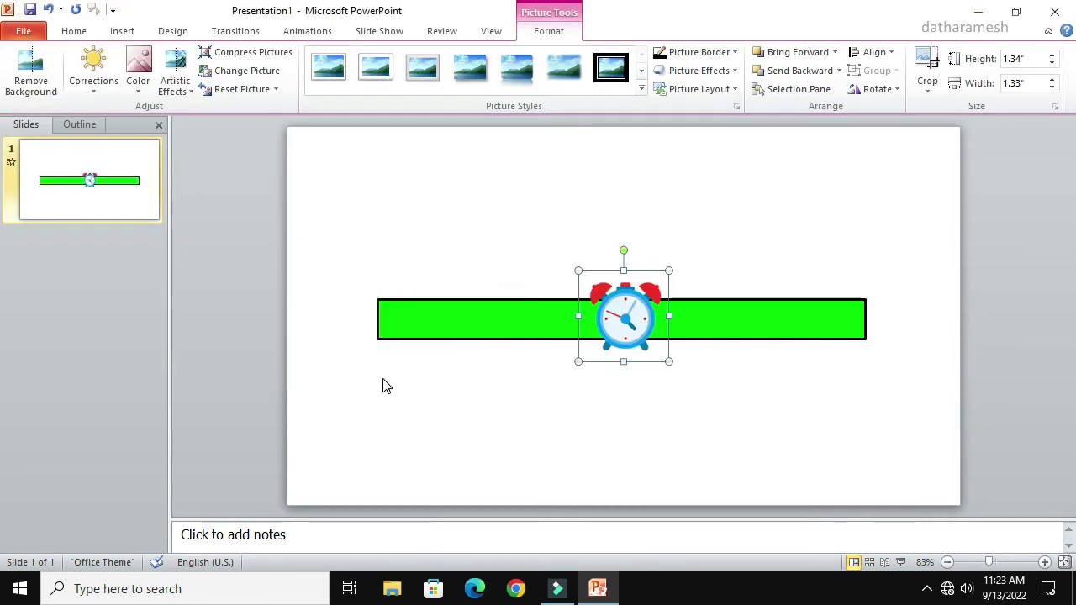
Position the clock at the green bar's left end, nudging it into place with arrow keys
{"action": "left_click_drag", "start_coordinate": [597, 342], "coordinate": [345, 324]}
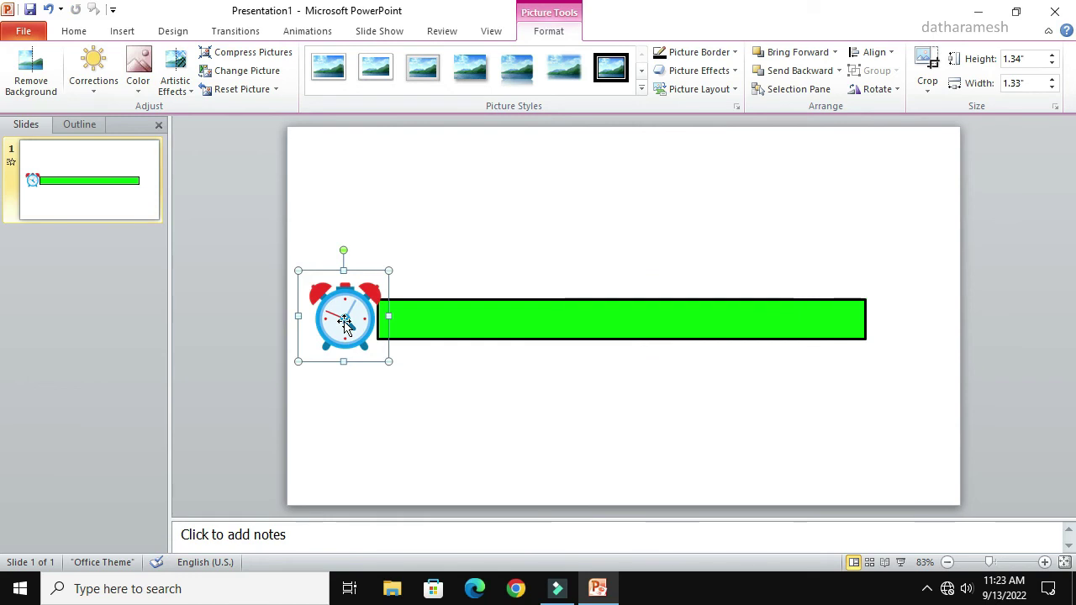
{"action": "key", "text": "Right"}
{"action": "key", "text": "Right"}
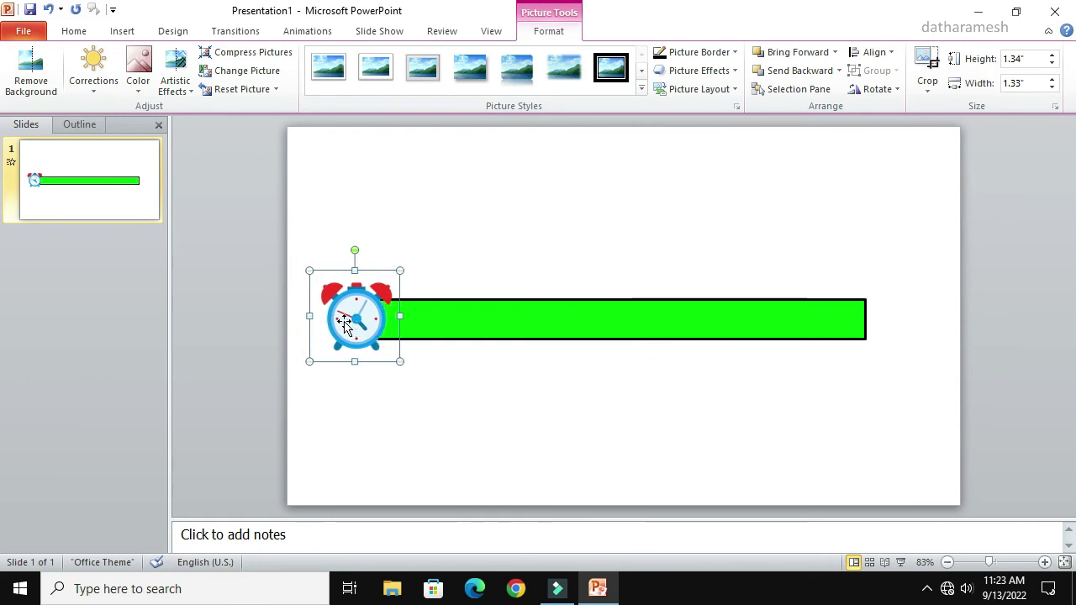
{"action": "key", "text": "Up"}
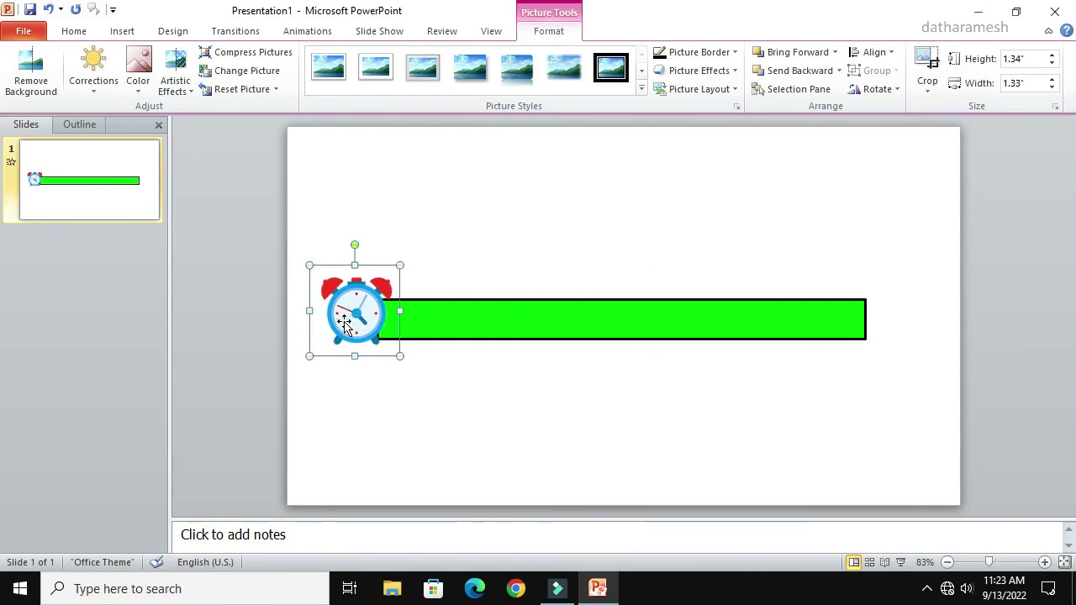
{"action": "key", "text": "Down"}
{"action": "left_click", "coordinate": [637, 423]}
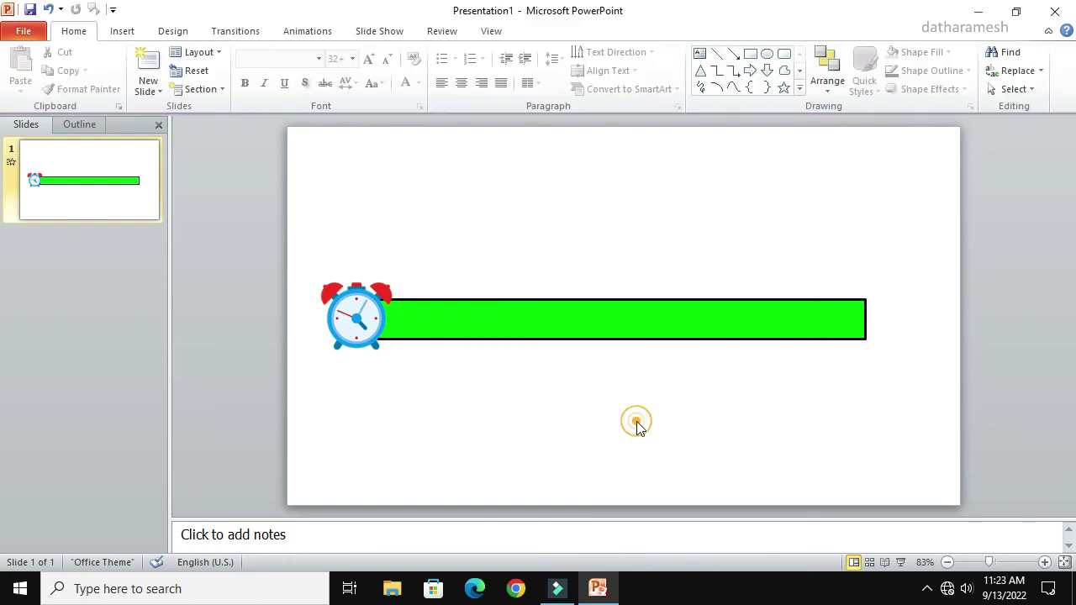
{"action": "left_click", "coordinate": [900, 563]}
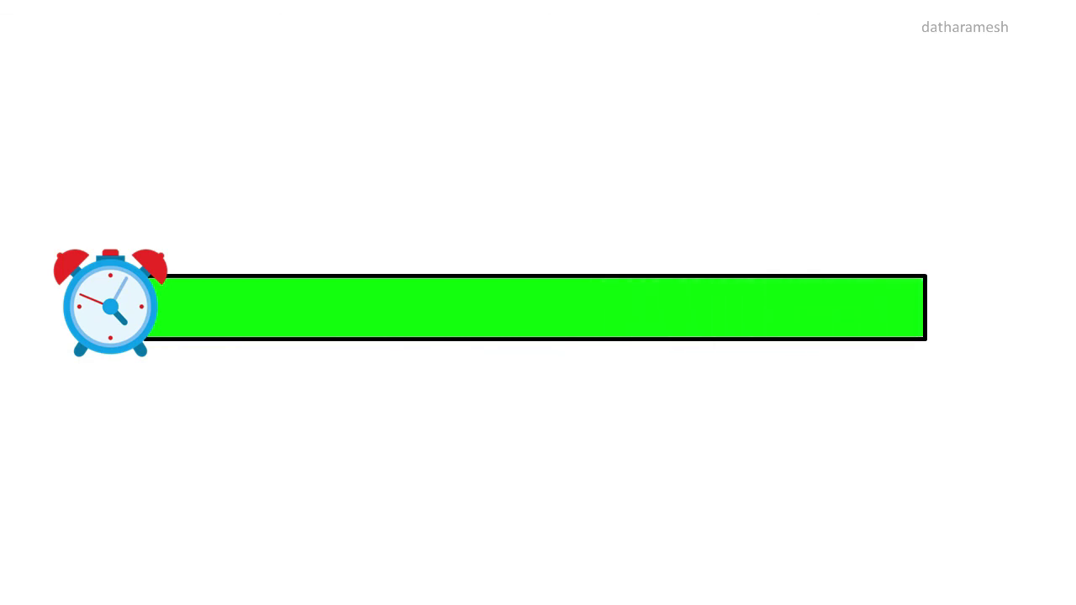
{"action": "key", "text": "Escape"}
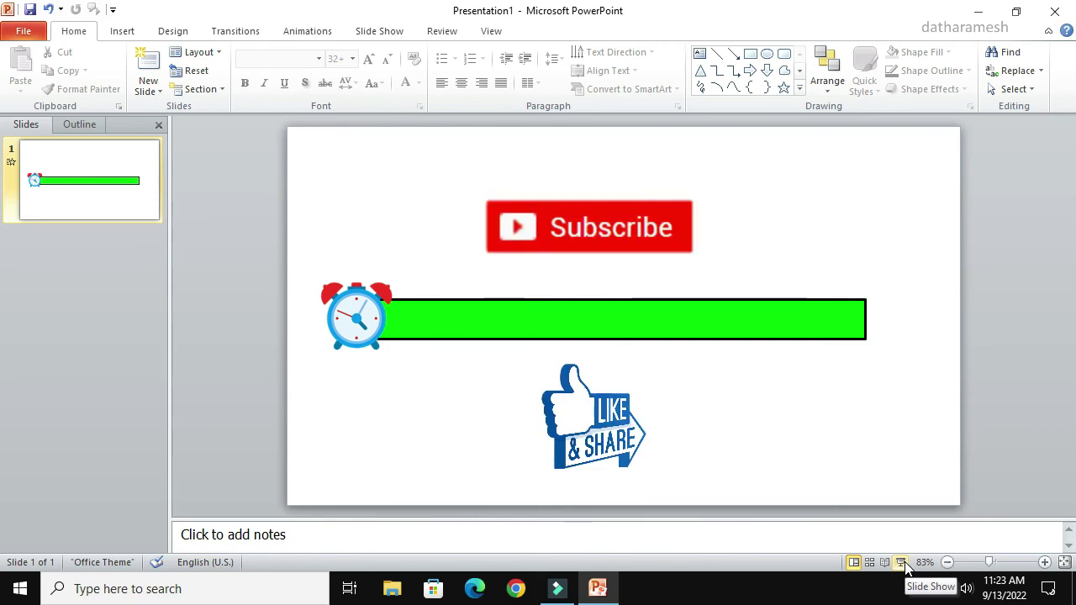